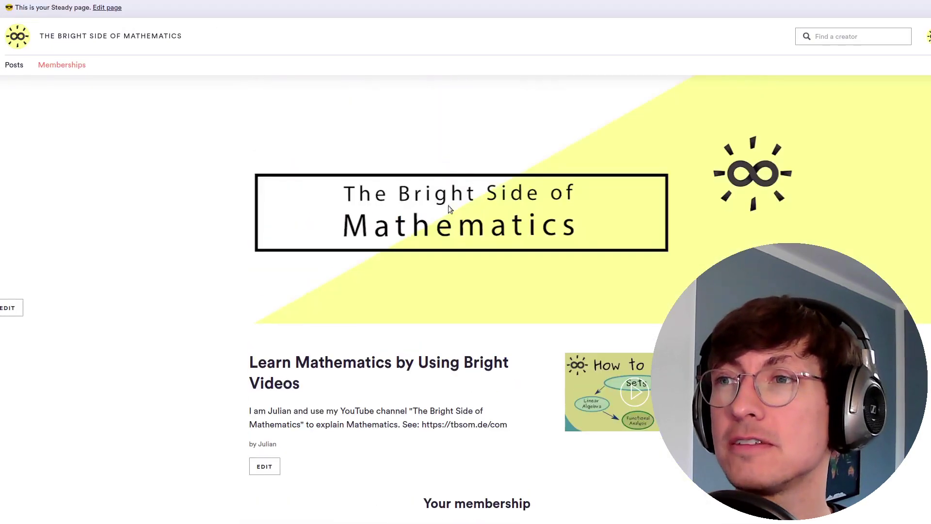
scroll(448, 206, "down", 8)
scroll(478, 348, "down", 2)
scroll(468, 367, "down", 3)
scroll(467, 368, "down", 2)
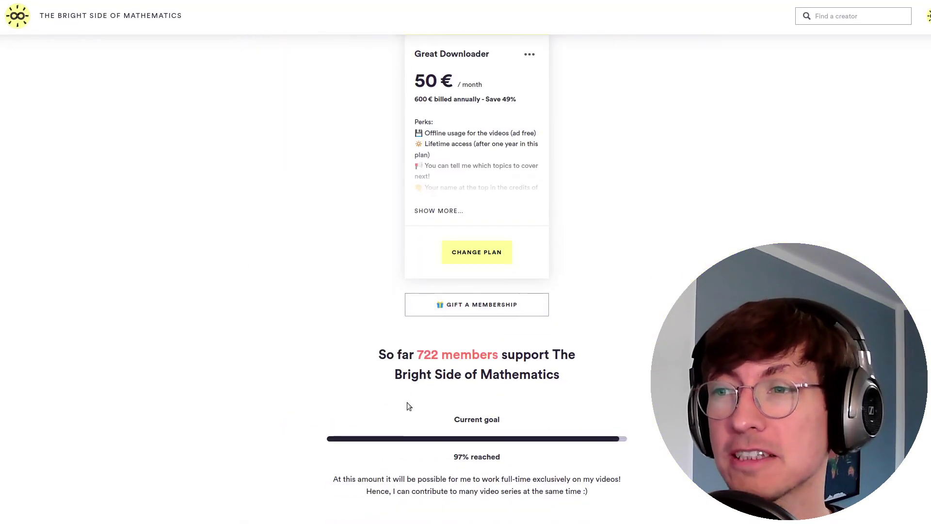
scroll(408, 399, "down", 2)
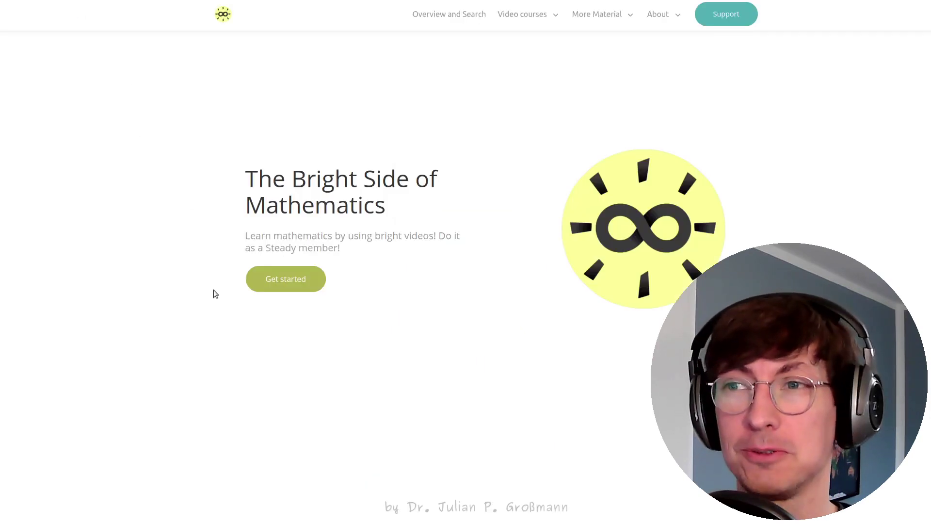
Use 'Get started' on the homepage to reach the 'Watch all video series' course map
left_click(265, 282)
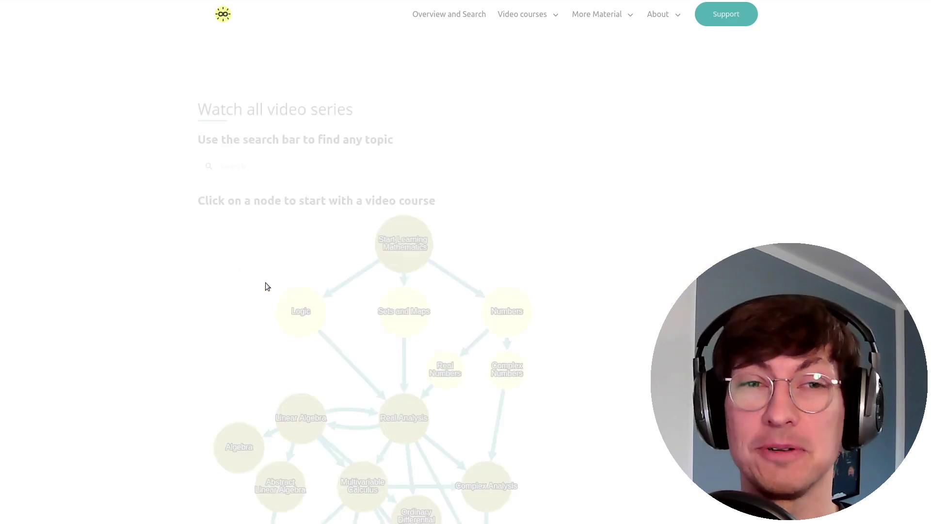
scroll(577, 440, "down", 1)
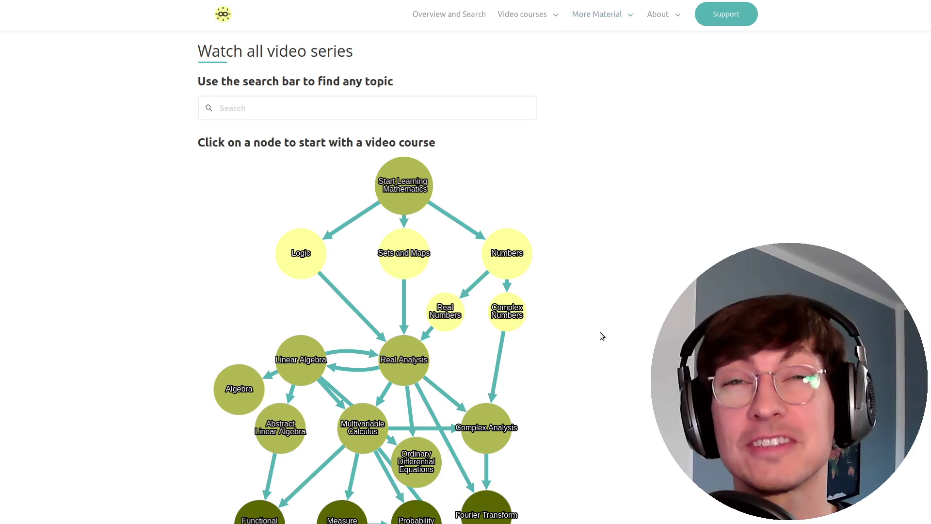
scroll(603, 334, "down", 2)
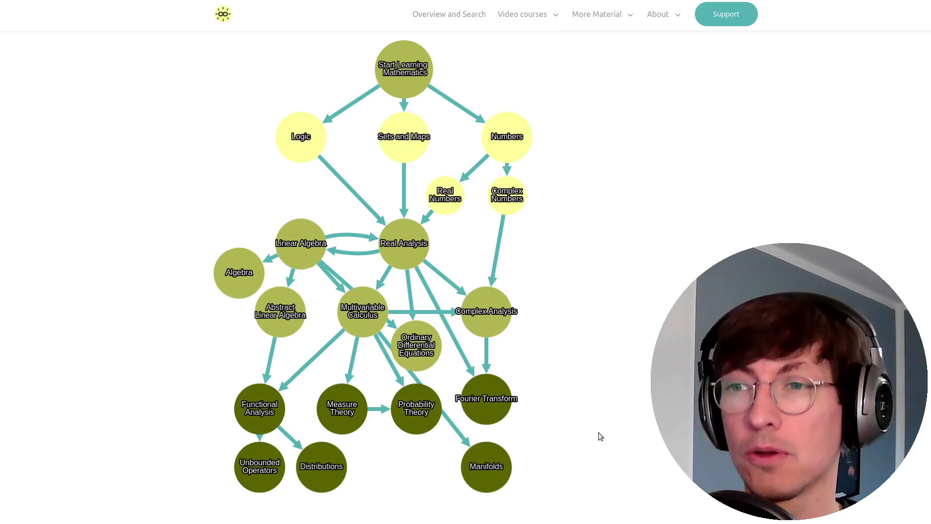
Open the Manifolds node and browse its parts down to Part 35 and the summary
left_click(489, 467)
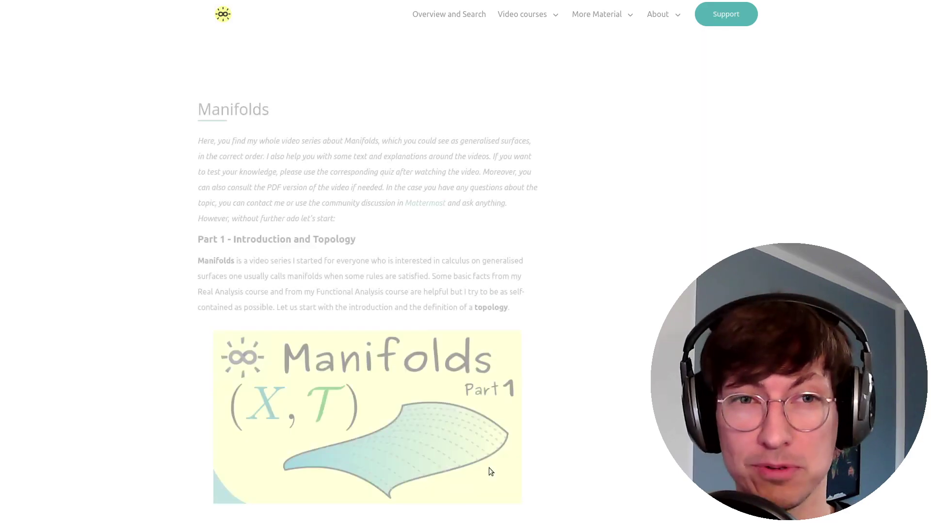
scroll(508, 416, "down", 2)
scroll(508, 415, "down", 15)
scroll(507, 415, "down", 10)
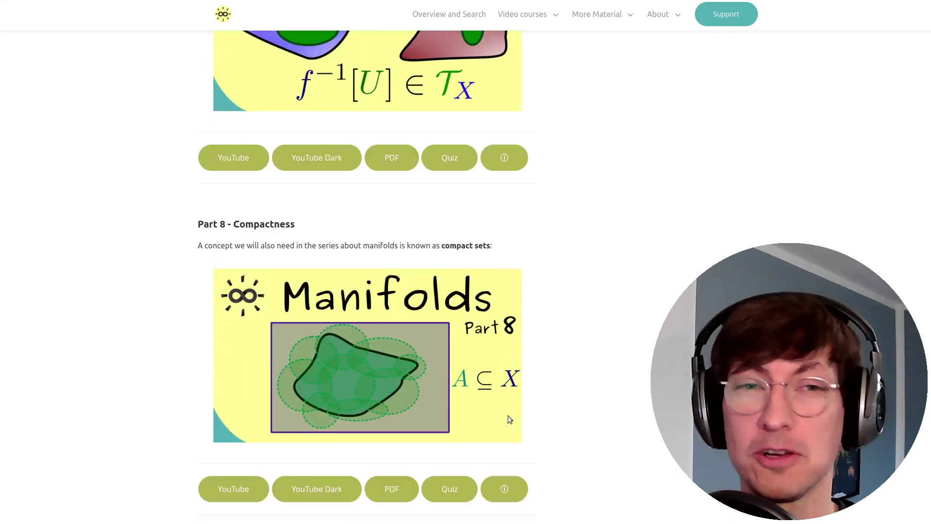
scroll(507, 415, "down", 8)
scroll(508, 415, "down", 10)
scroll(508, 415, "down", 12)
scroll(507, 416, "down", 10)
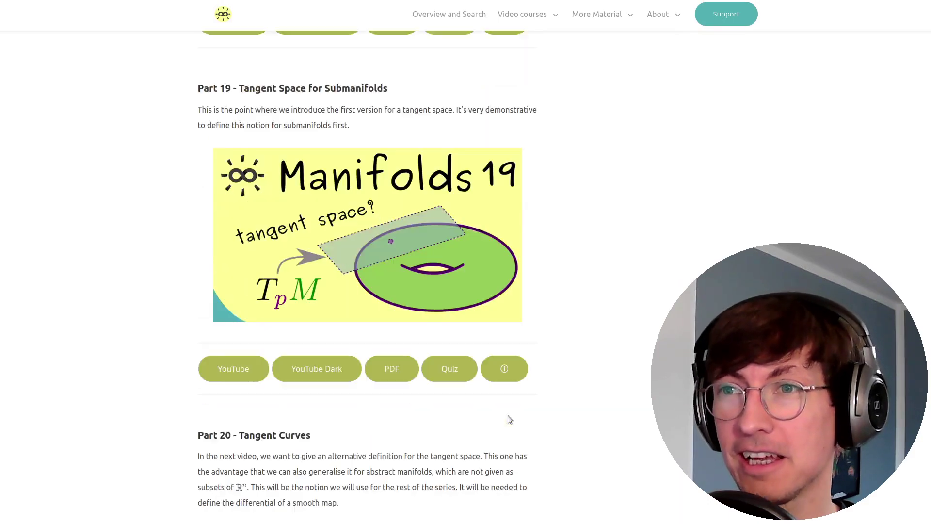
scroll(507, 415, "down", 15)
scroll(508, 415, "down", 12)
scroll(509, 415, "down", 10)
scroll(507, 415, "down", 10)
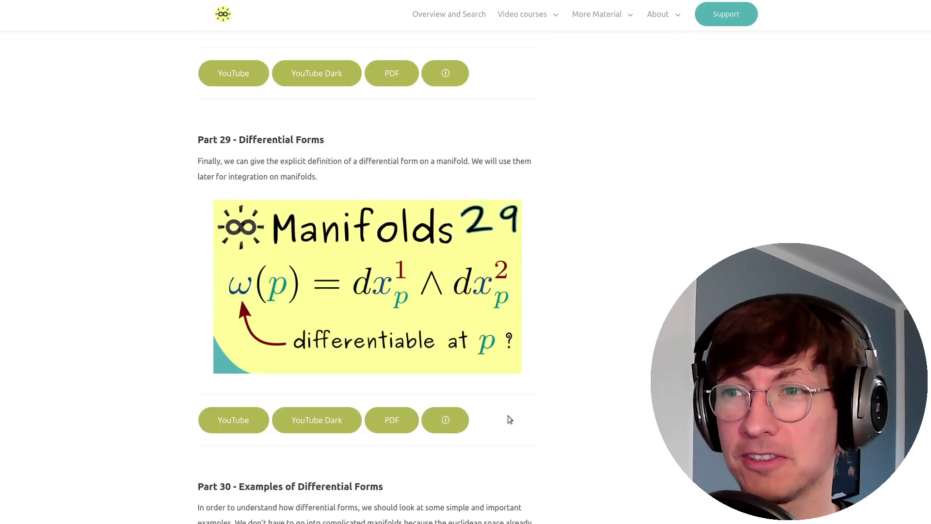
scroll(507, 416, "down", 15)
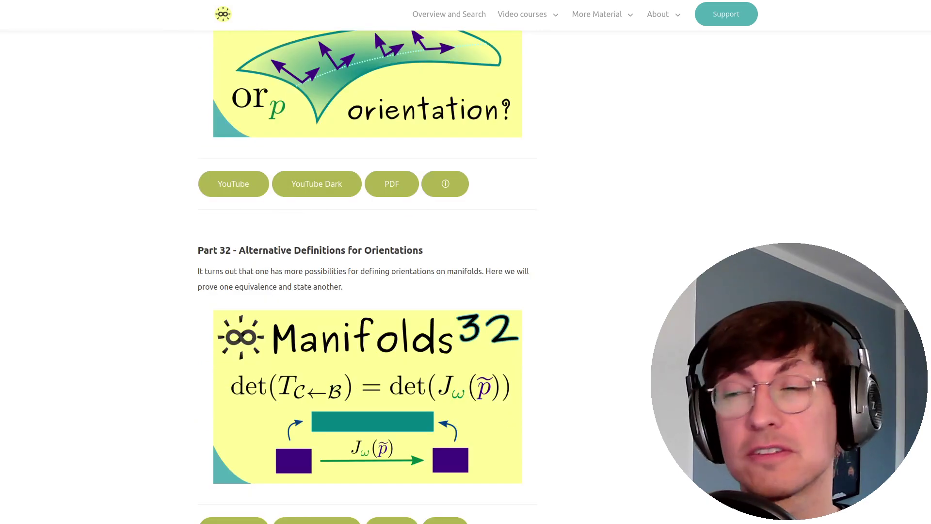
scroll(602, 383, "down", 1)
scroll(601, 383, "down", 10)
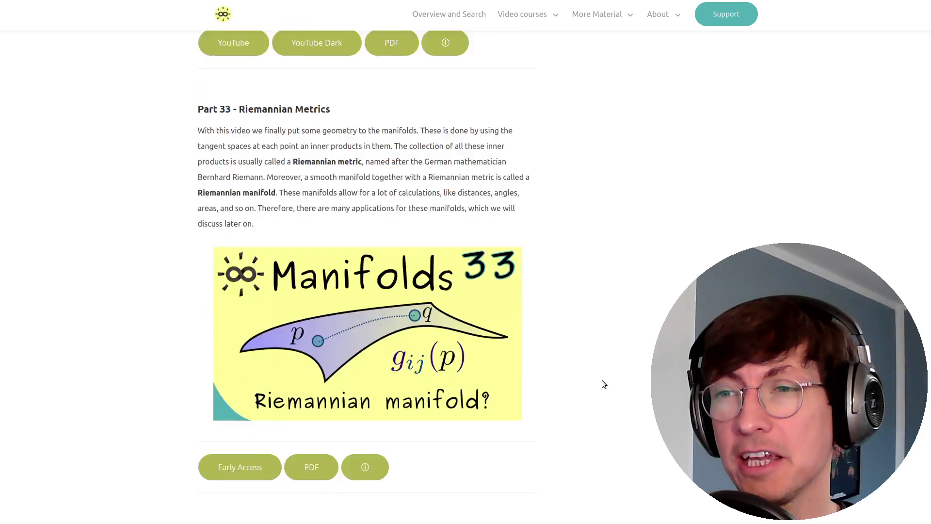
scroll(601, 383, "down", 7)
scroll(601, 383, "down", 2)
scroll(602, 383, "down", 3)
scroll(601, 383, "down", 2)
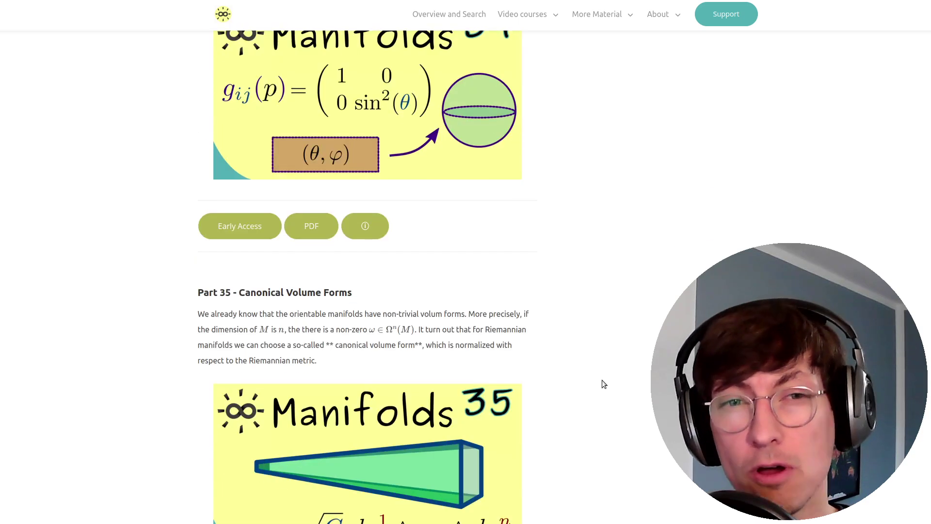
scroll(602, 384, "down", 4)
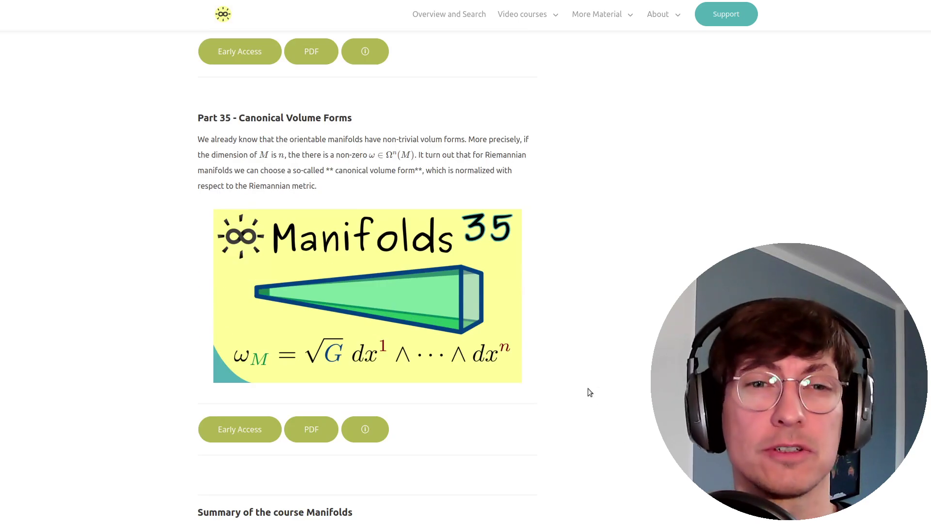
scroll(587, 391, "down", 3)
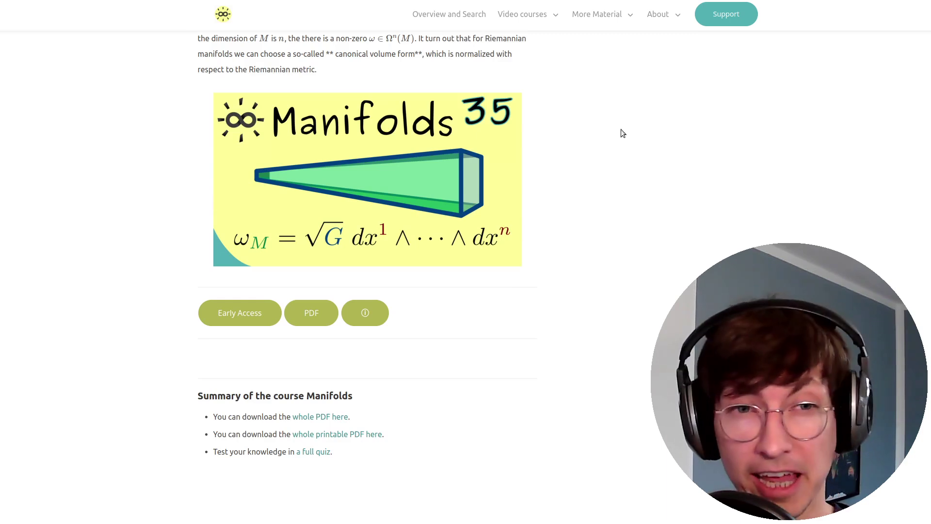
Pick Fourier Transform from the Video courses menu and open the Part 1 information page
left_click(538, 15)
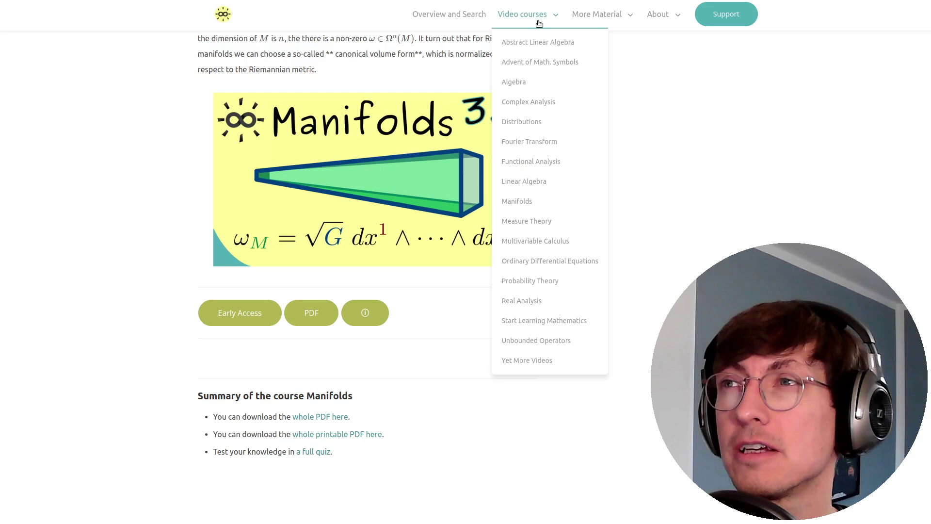
left_click(527, 141)
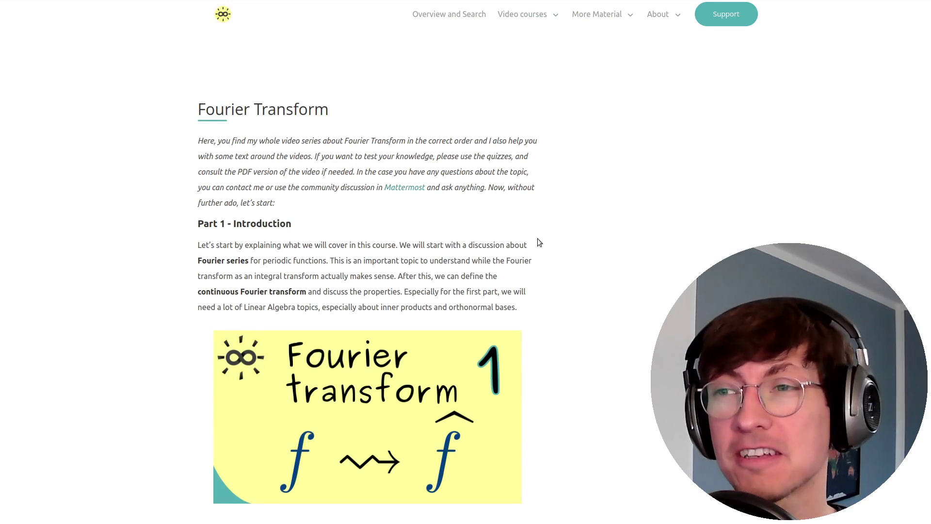
scroll(553, 258, "down", 3)
scroll(578, 295, "down", 2)
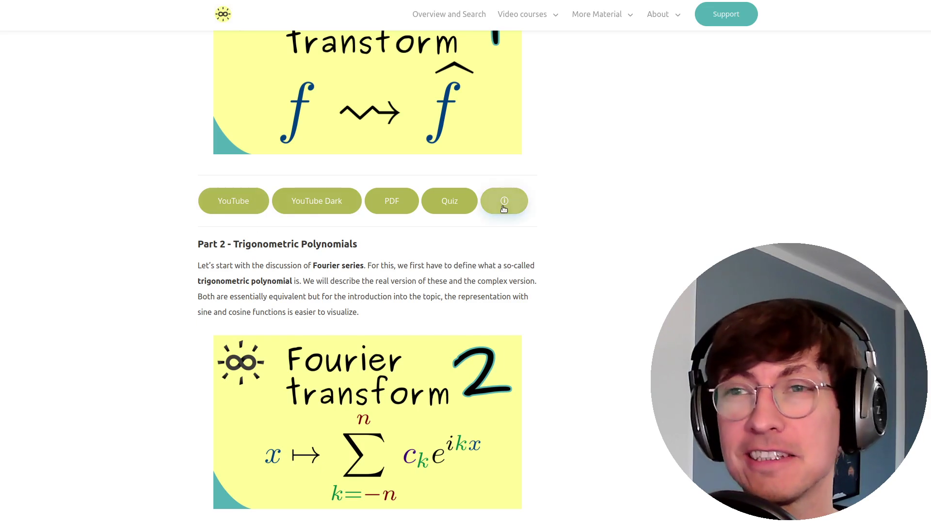
left_click(504, 207)
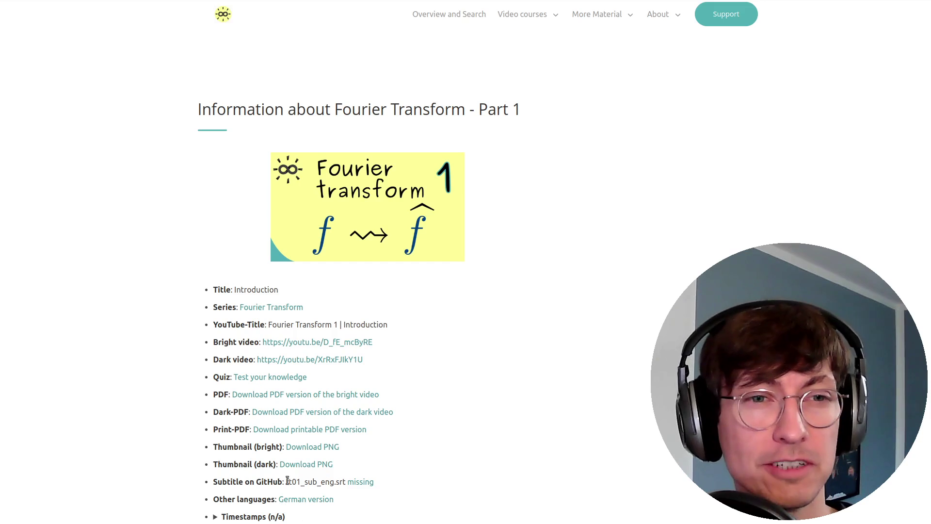
scroll(317, 476, "down", 1)
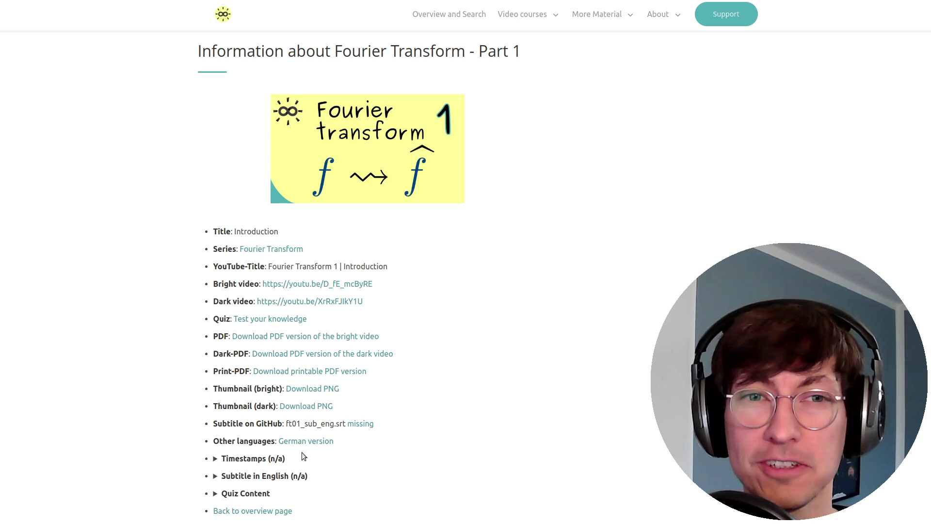
Expand the Part 1 Timestamps, then return to the 'Watch all video series' map
left_click(302, 454)
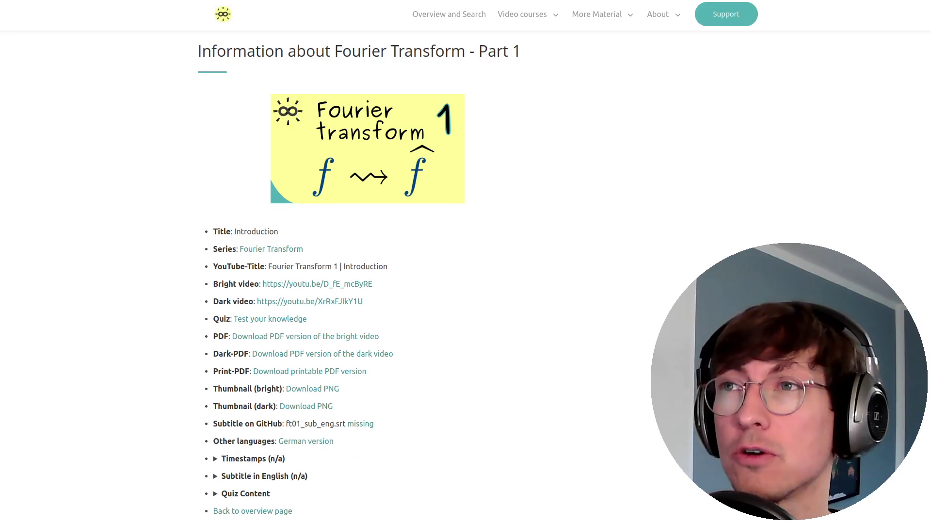
left_click(432, 16)
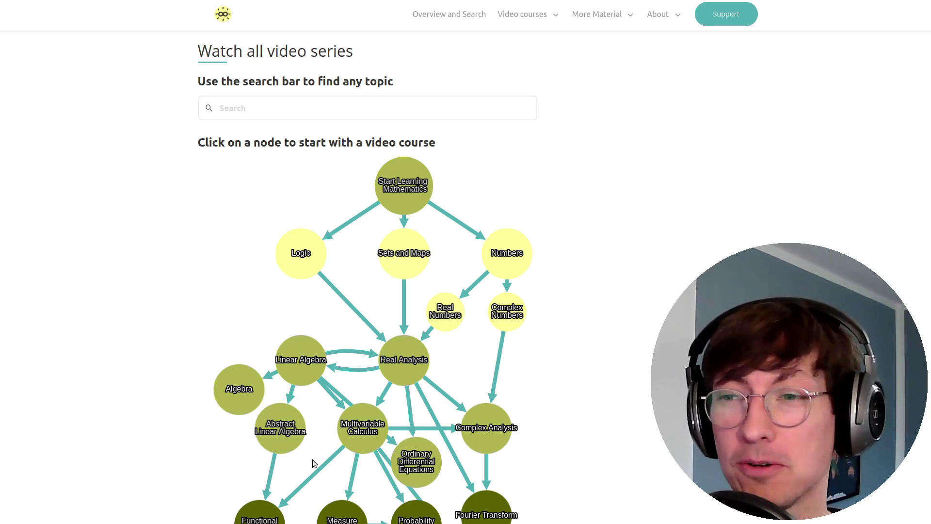
scroll(313, 464, "down", 3)
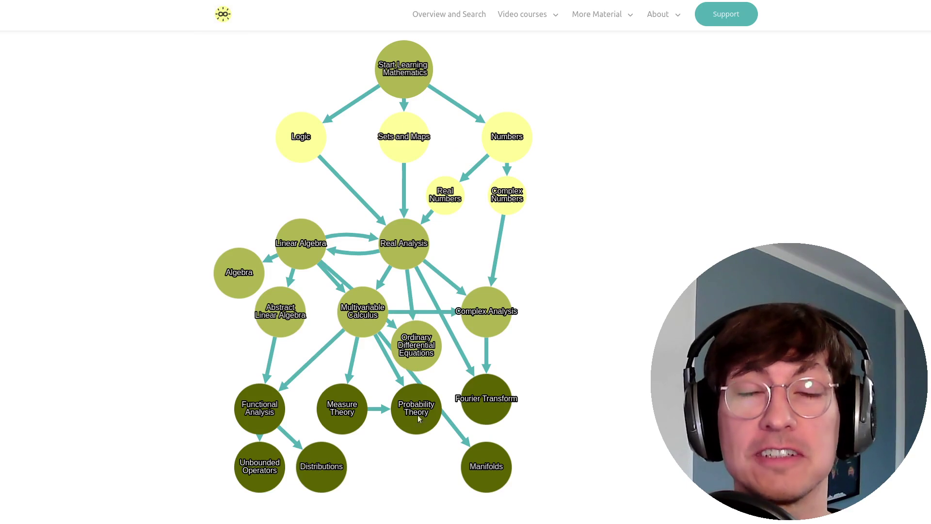